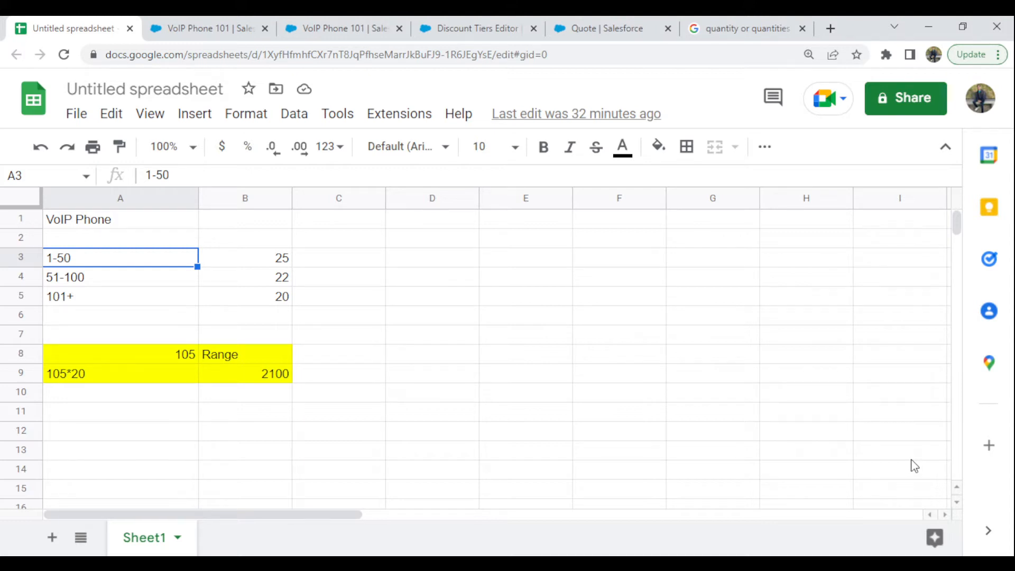
Review the VoIP Phone quantity ranges, their unit prices and the highlighted example calculation in the spreadsheet.
key("Down")
key("Down")
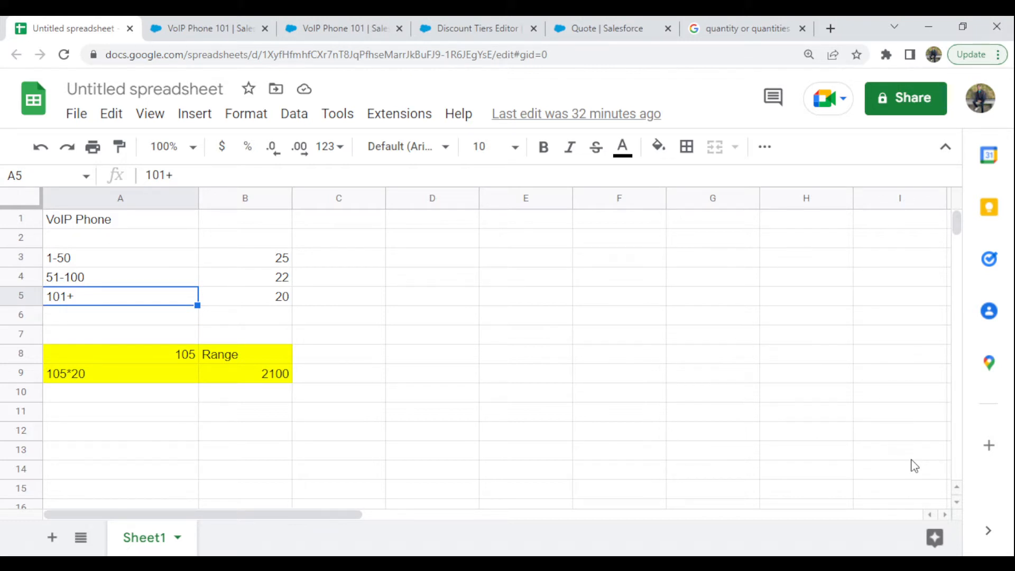
key("Down")
key("Down")
key("Down")
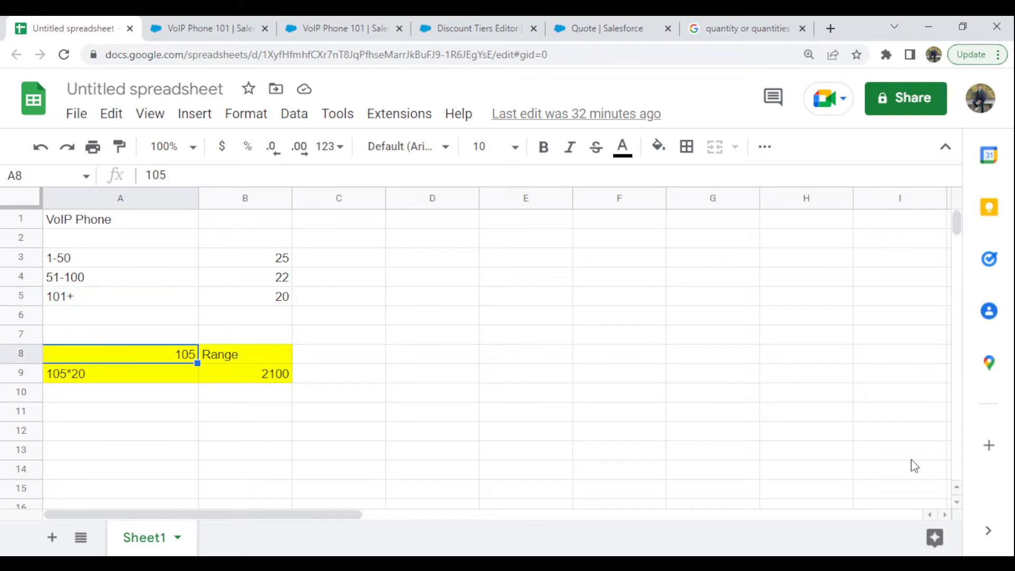
key("Down")
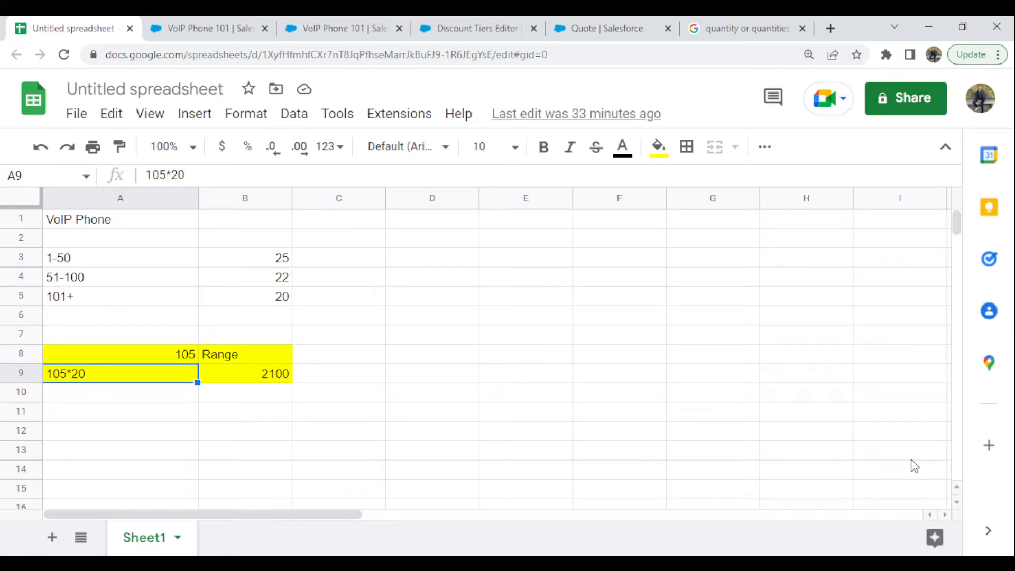
key("Right")
key("Up")
key("Up")
key("Up")
key("Up")
key("Up")
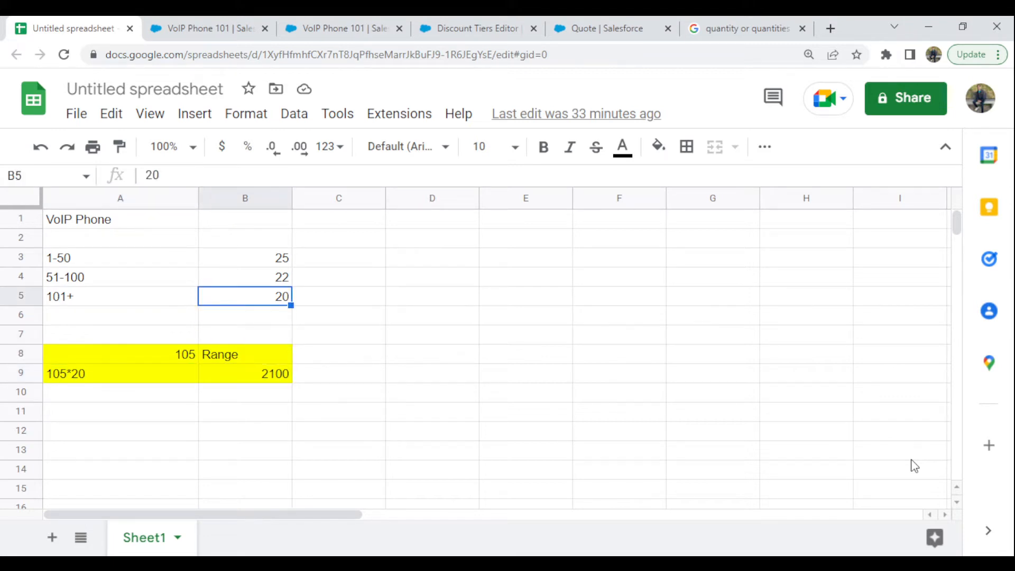
key("Up")
key("Left")
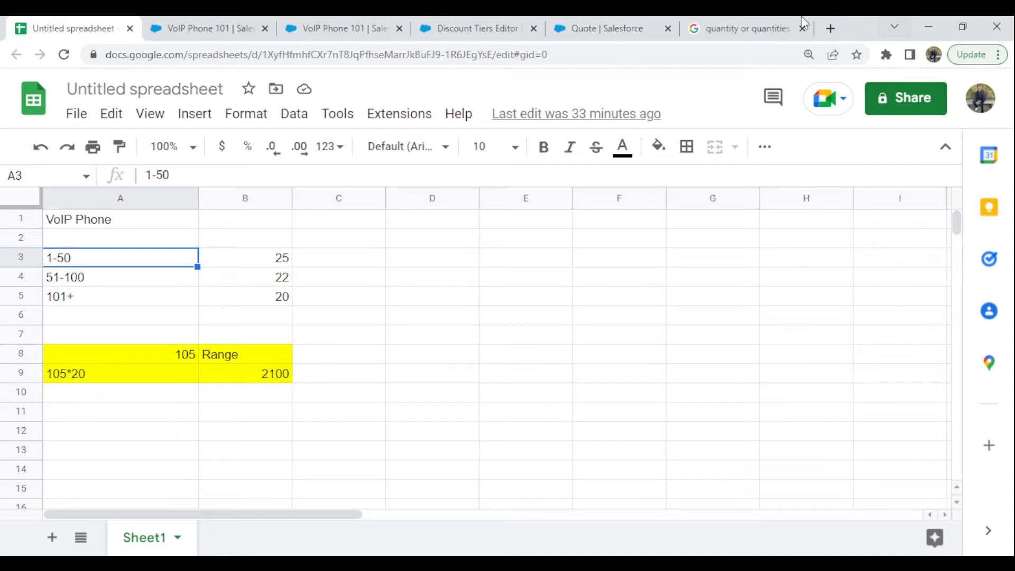
Switch to the VoIP Phone 101 product record in Salesforce and examine its pricing method, price books link and assigned discount schedule.
left_click(165, 29)
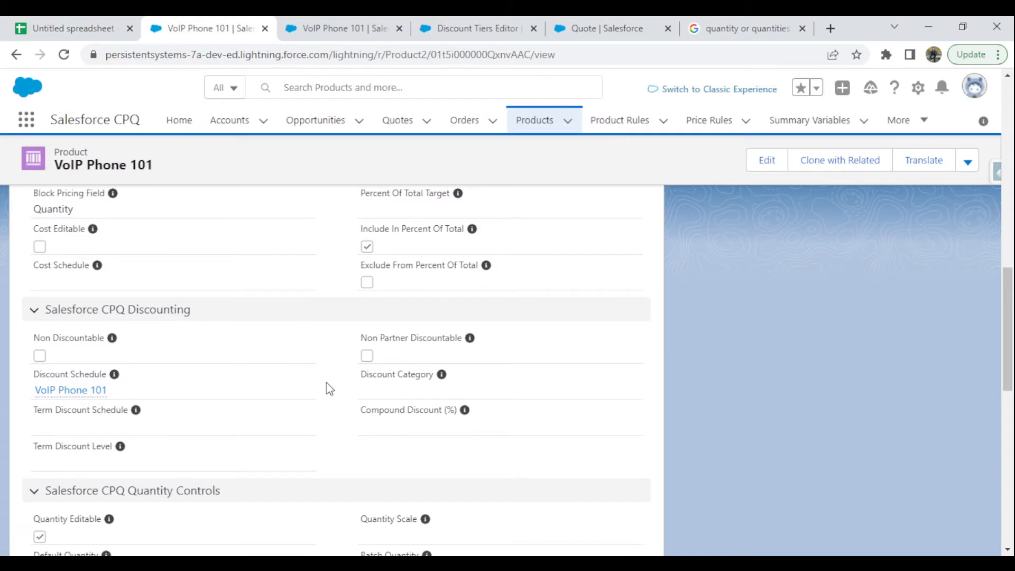
scroll(325, 382, "up", 5)
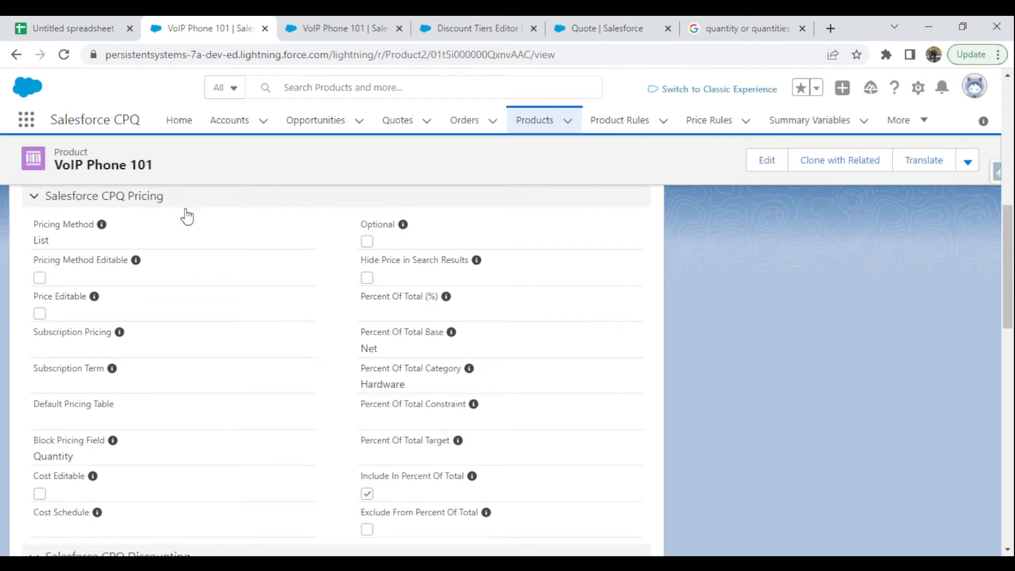
scroll(208, 274, "up", 2)
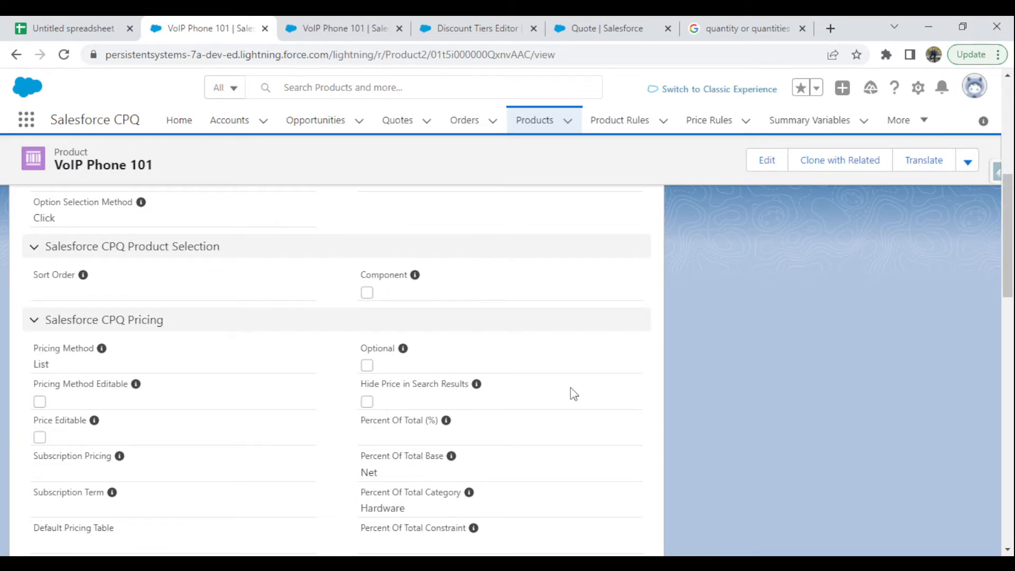
scroll(653, 386, "up", 2)
scroll(745, 412, "up", 4)
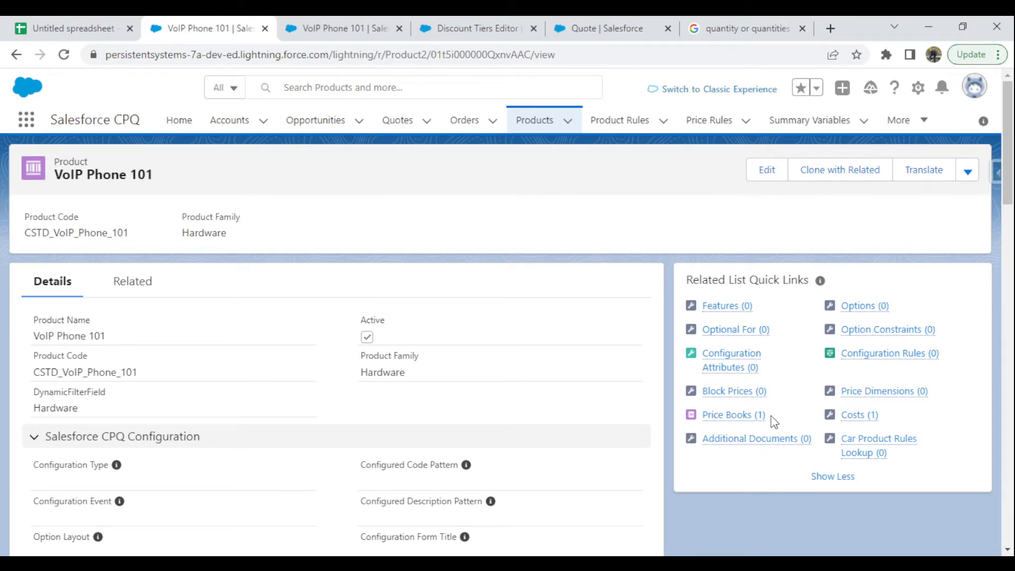
mouse_move(716, 415)
mouse_move(748, 417)
scroll(482, 353, "down", 7)
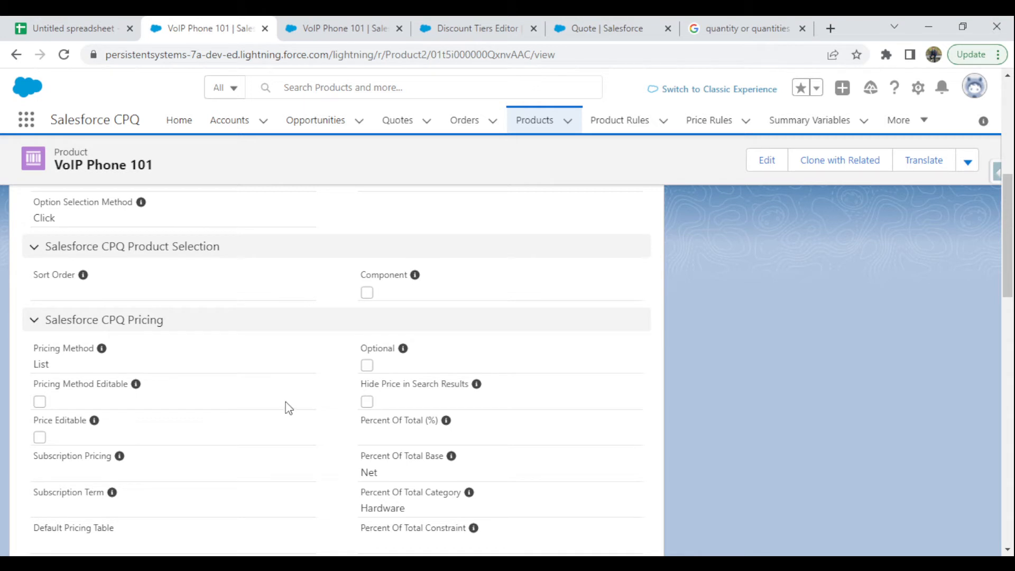
scroll(288, 408, "down", 5)
scroll(288, 408, "down", 5)
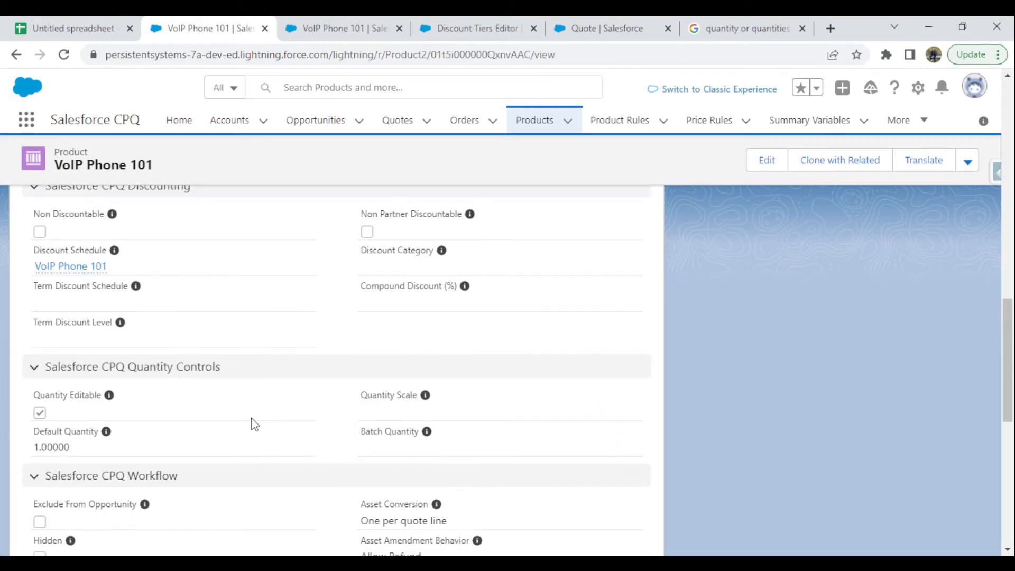
mouse_move(52, 272)
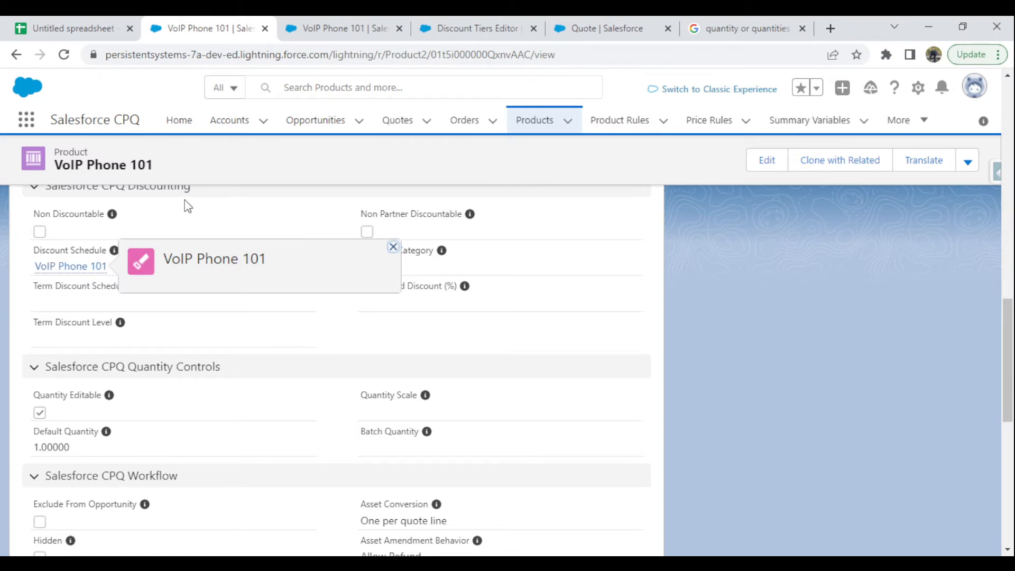
Examine the VoIP Phone 101 discount schedule's type, unit, aggregation scope, quote line quantity field and discount tiers.
left_click(335, 33)
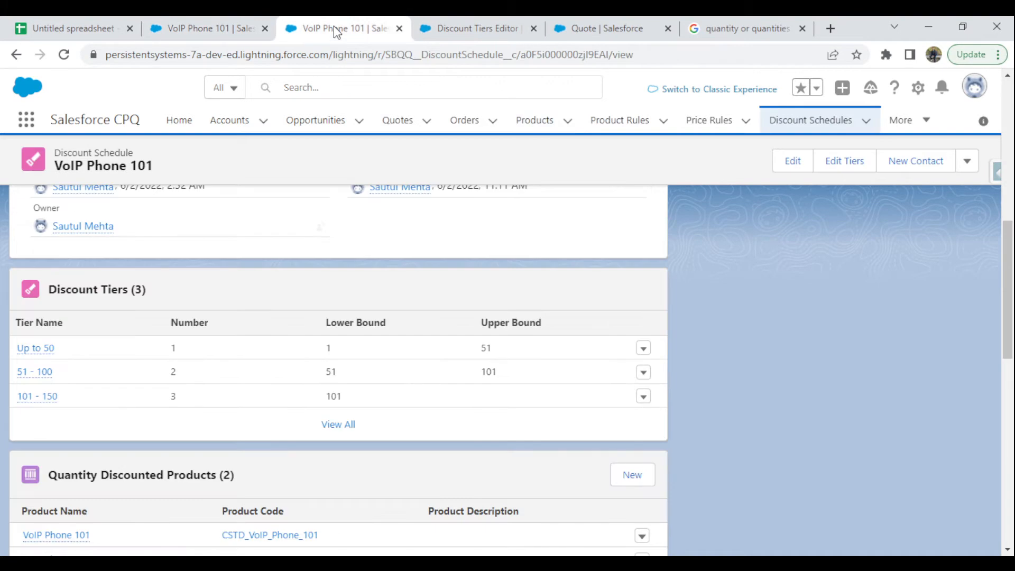
scroll(281, 397, "up", 10)
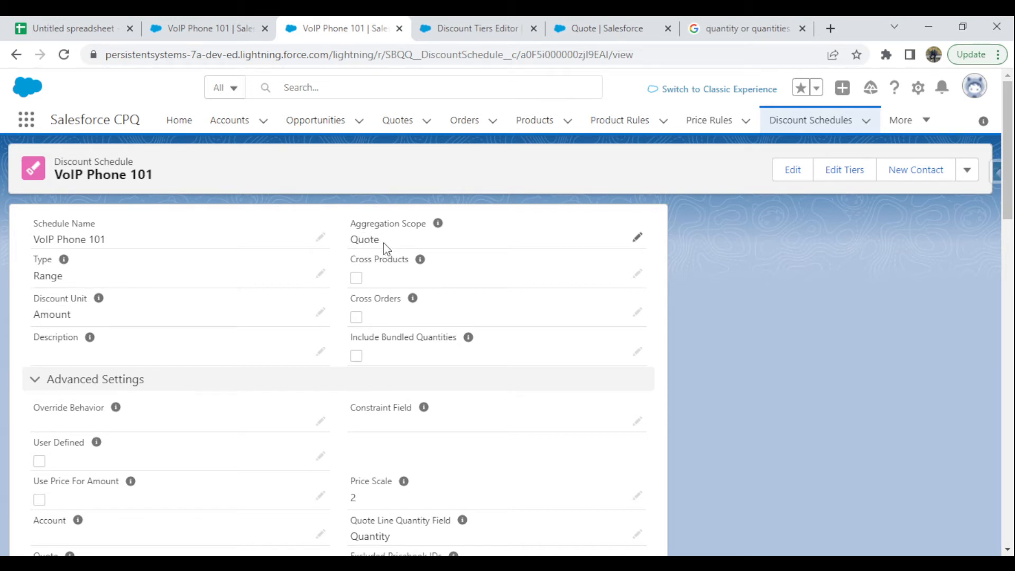
left_click_drag(383, 243, 341, 223)
left_click(703, 383)
scroll(703, 383, "down", 5)
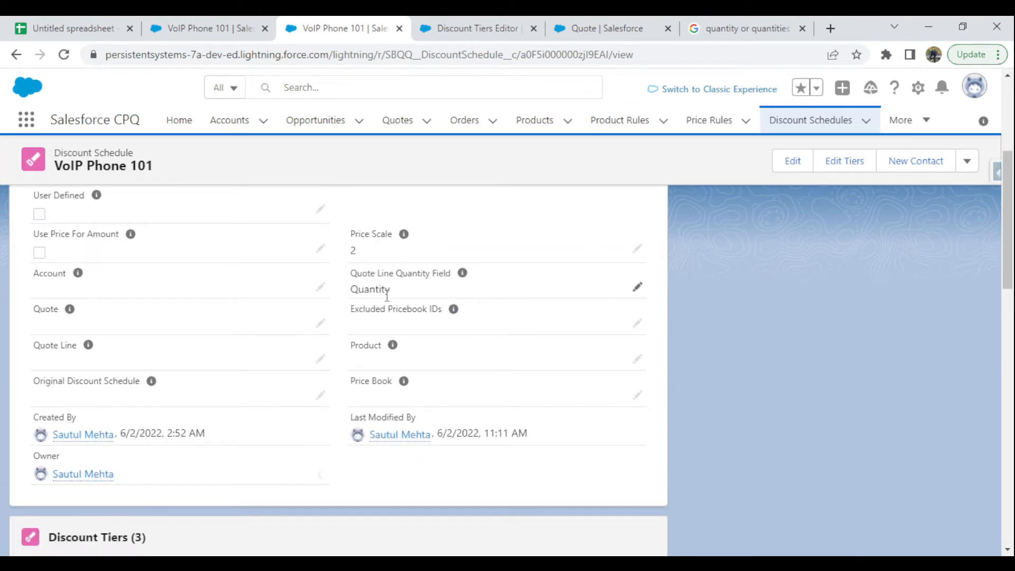
left_click_drag(389, 291, 349, 291)
left_click(758, 345)
scroll(756, 348, "down", 5)
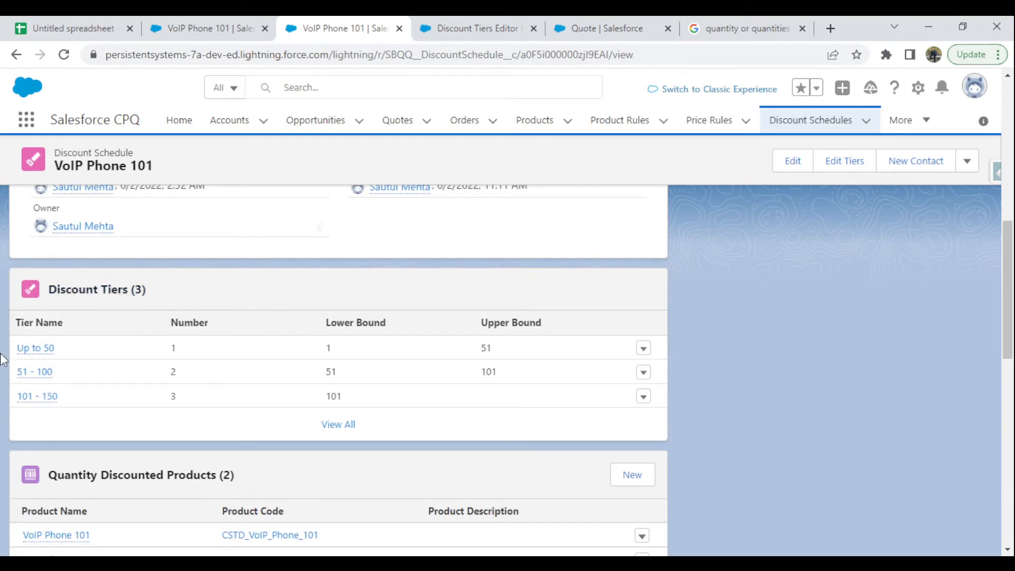
mouse_move(40, 355)
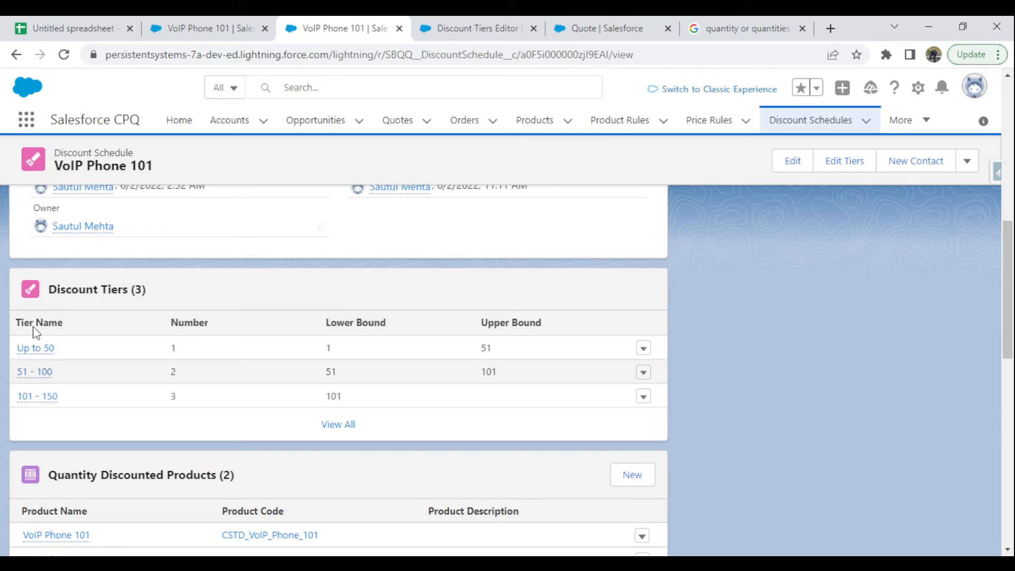
mouse_move(33, 375)
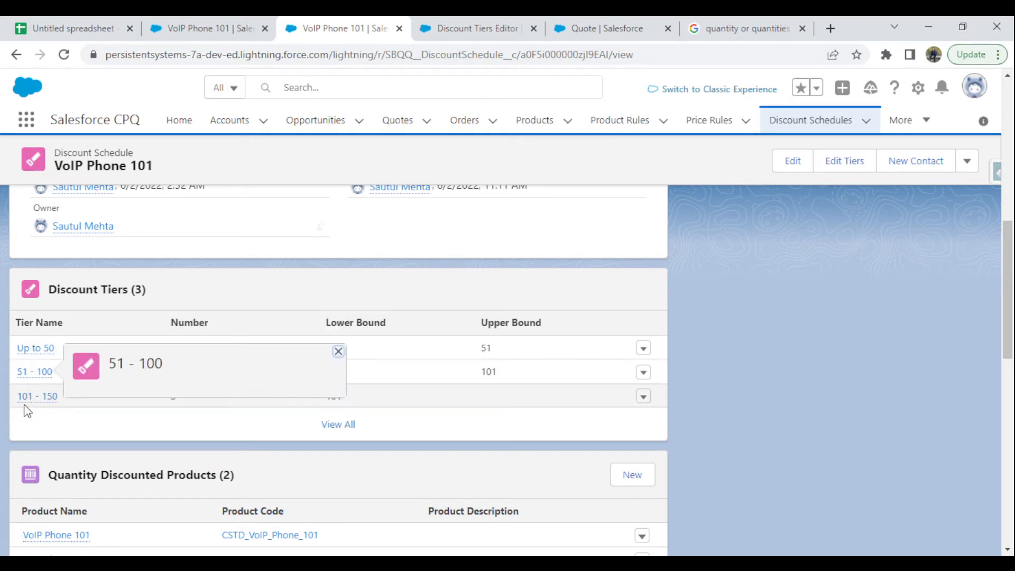
mouse_move(31, 405)
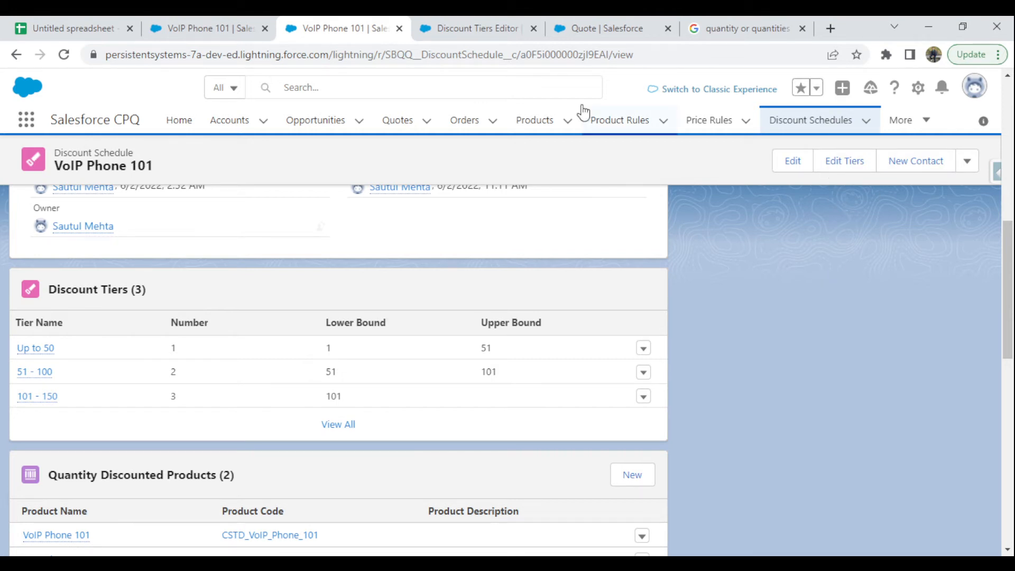
Review the lower bounds, upper bounds and discounts of the first two tiers in the VoIP Phone 101 tiers editor.
left_click(479, 31)
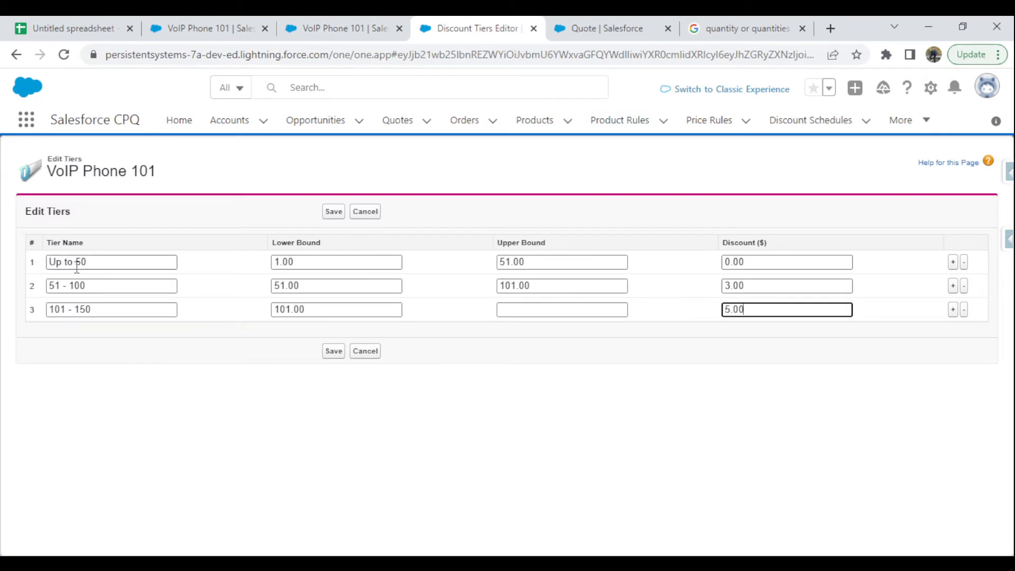
left_click(313, 264)
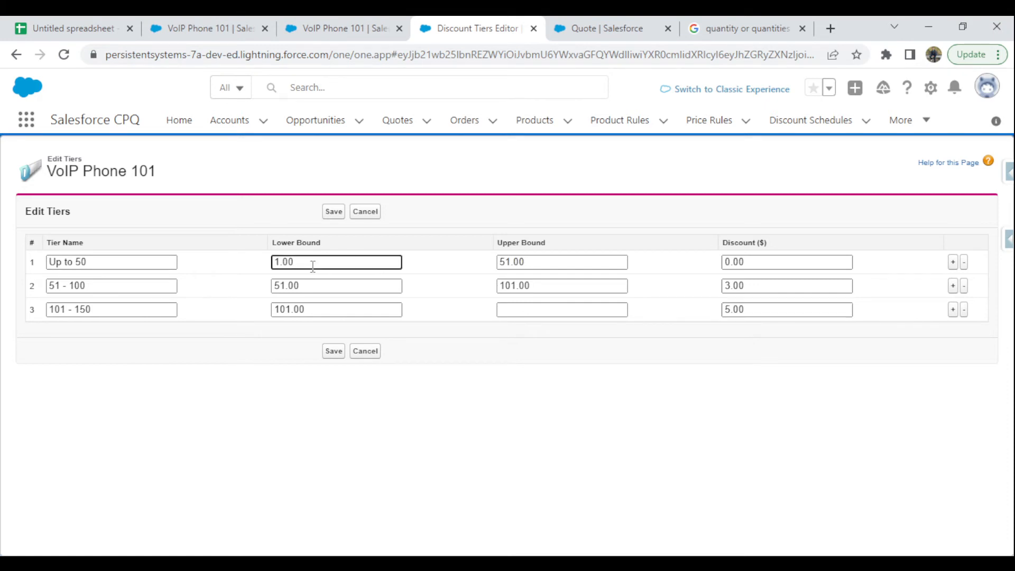
left_click_drag(541, 262, 488, 265)
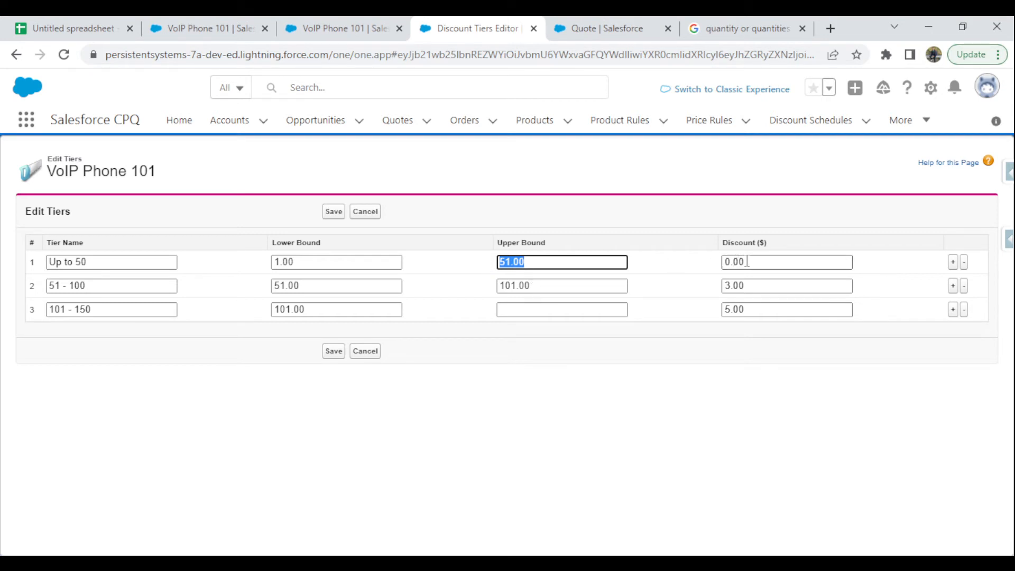
left_click_drag(747, 262, 707, 268)
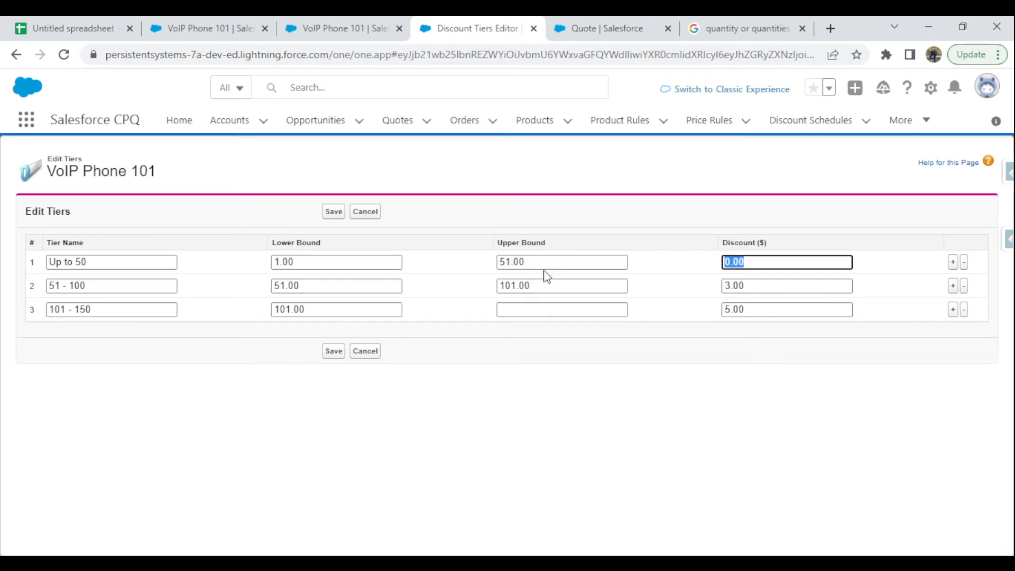
left_click_drag(165, 286, 31, 286)
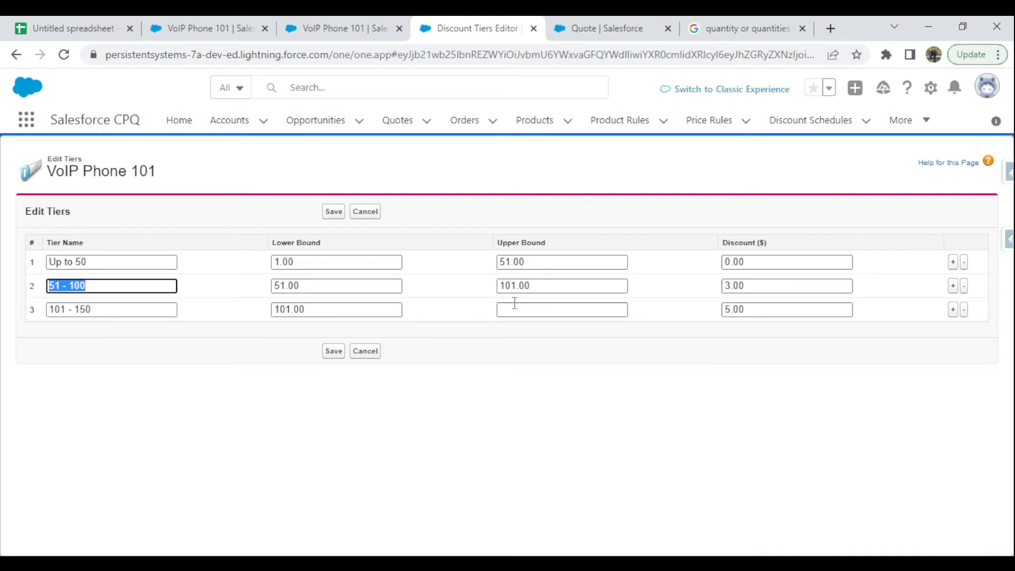
left_click(98, 287)
left_click_drag(562, 285, 427, 293)
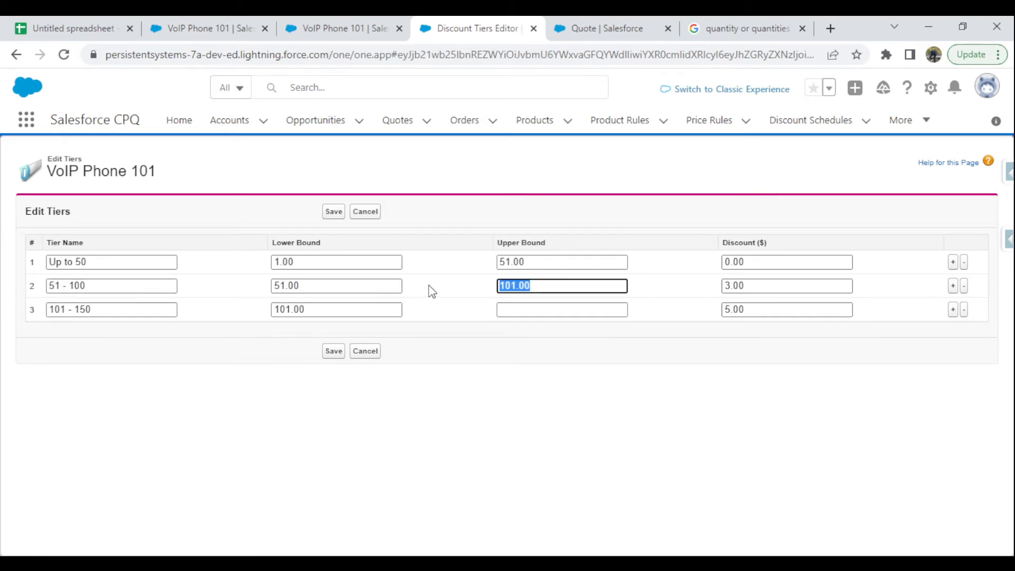
left_click_drag(747, 286, 717, 292)
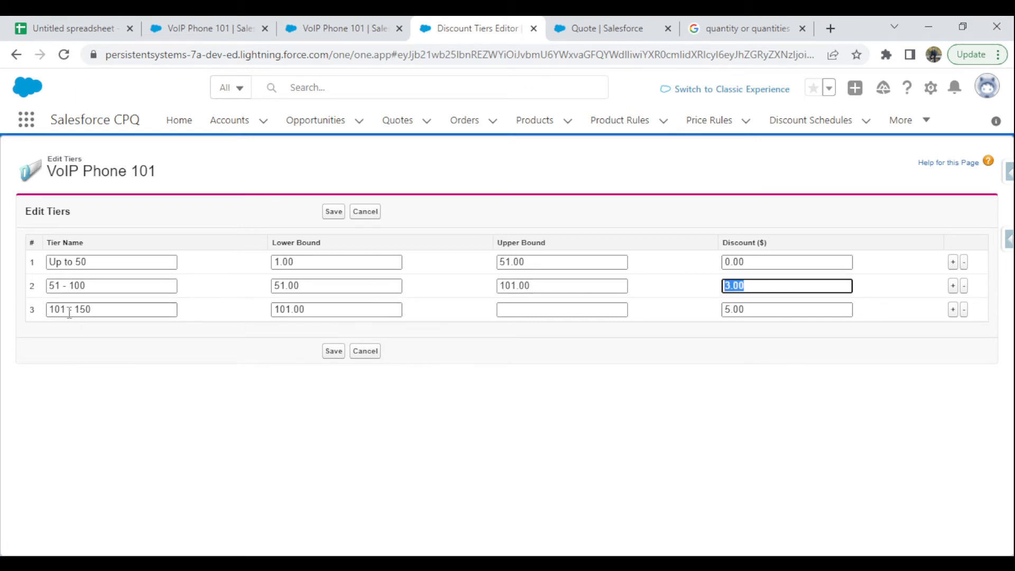
Rename the third discount tier as "101 +" in the tiers editor.
left_click_drag(68, 309, 104, 306)
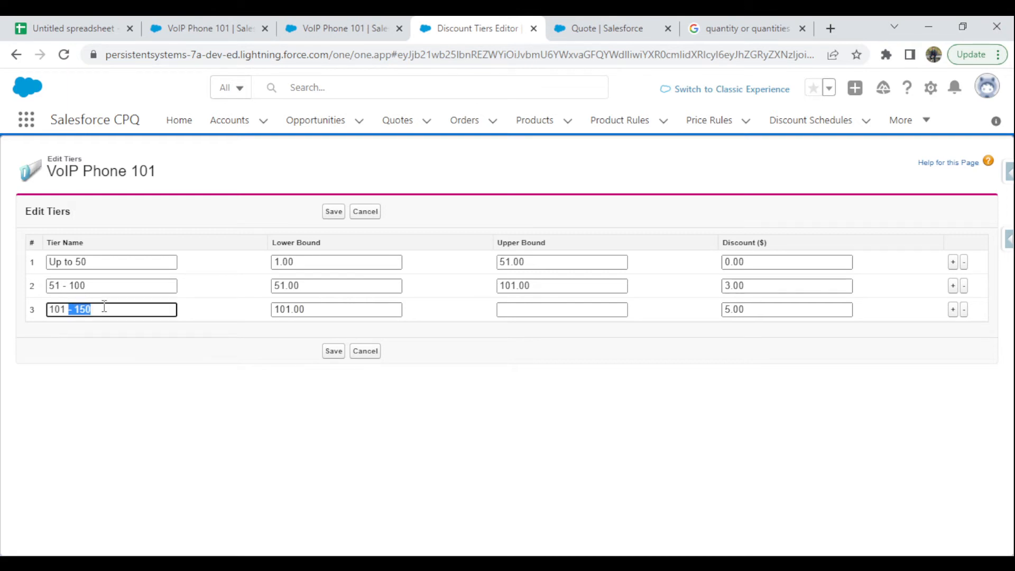
type("+")
left_click(541, 351)
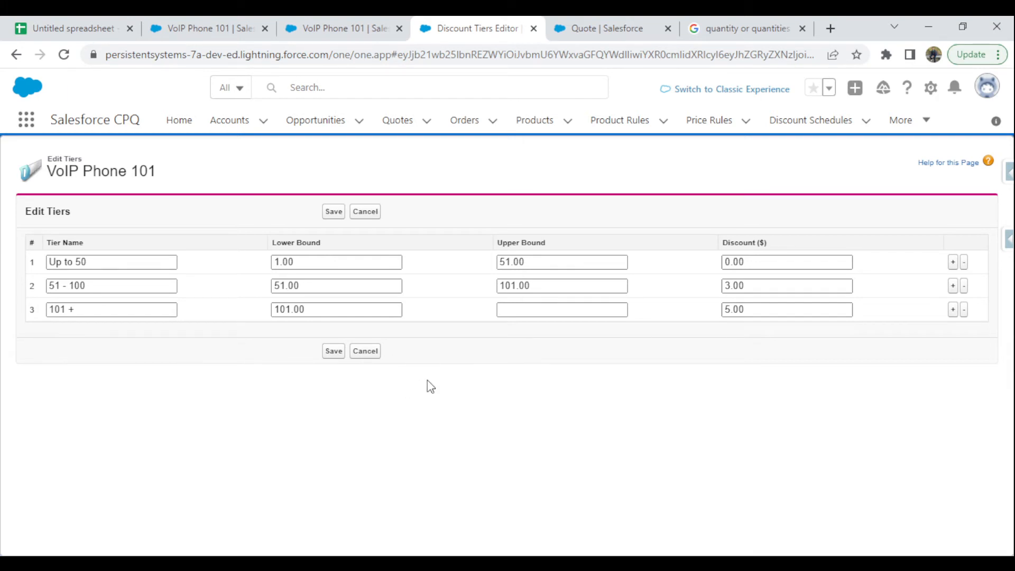
Switch to the quote, view its product selection list, and return to the quote lines without adding a product.
left_click(604, 29)
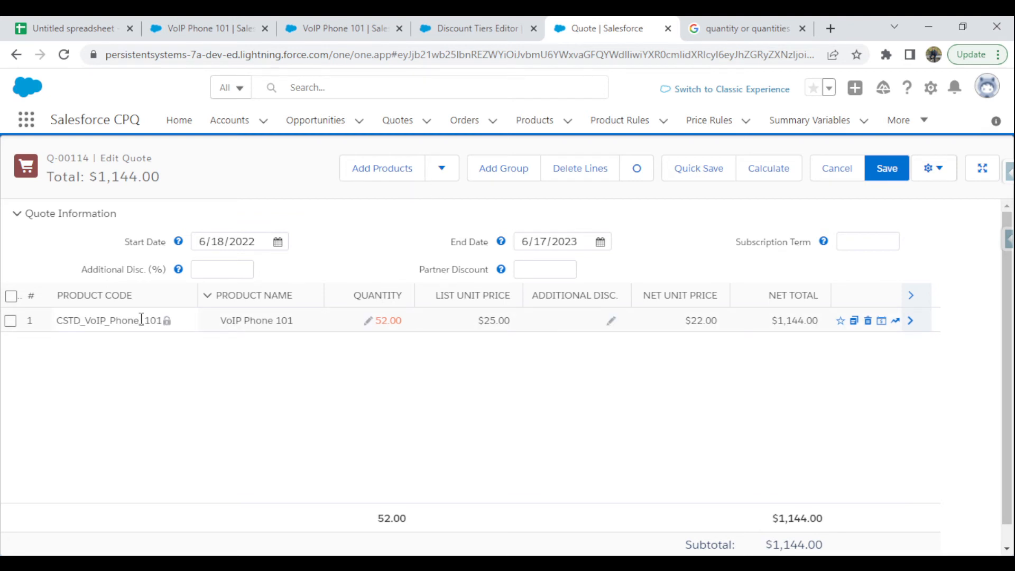
left_click(383, 173)
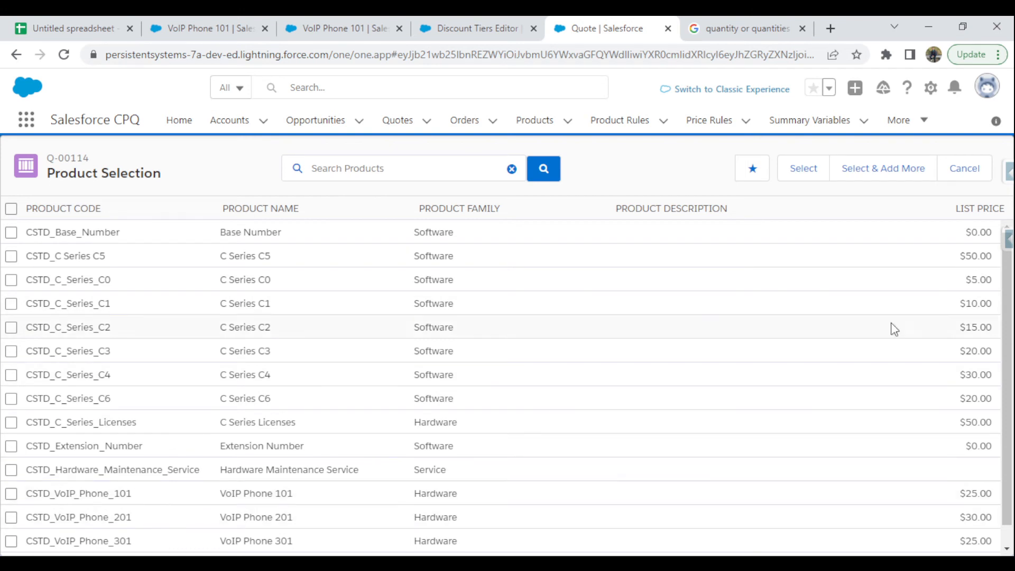
left_click(983, 169)
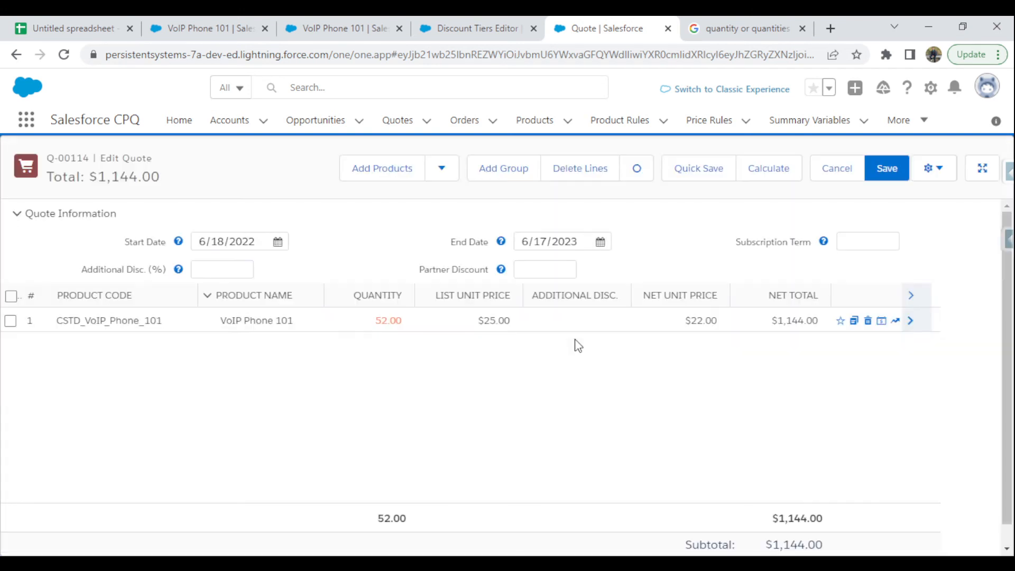
Set the VoIP Phone 101 quote line's quantity to 105 to test the highest discount tier.
left_click(369, 322)
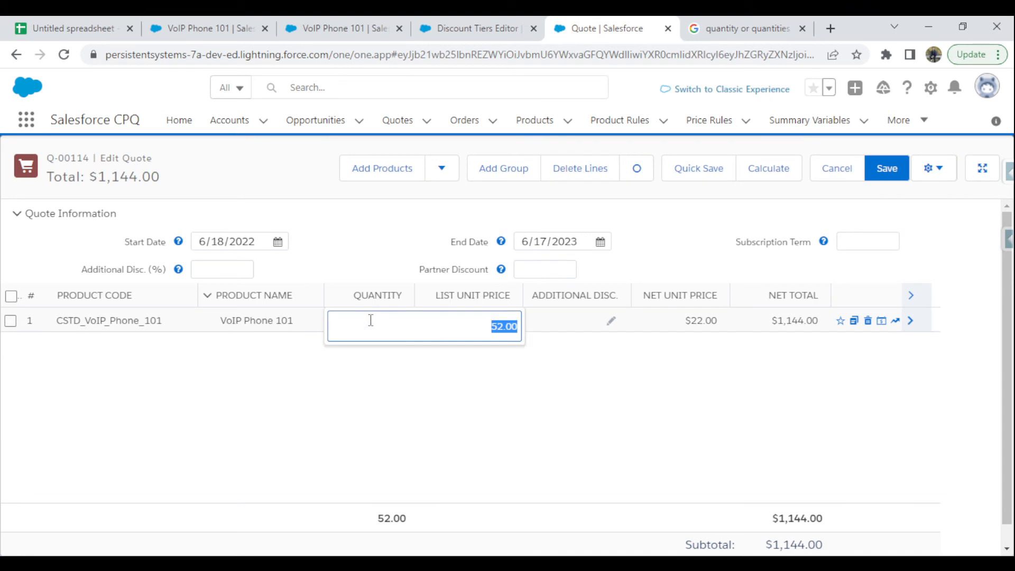
type("105")
left_click(365, 419)
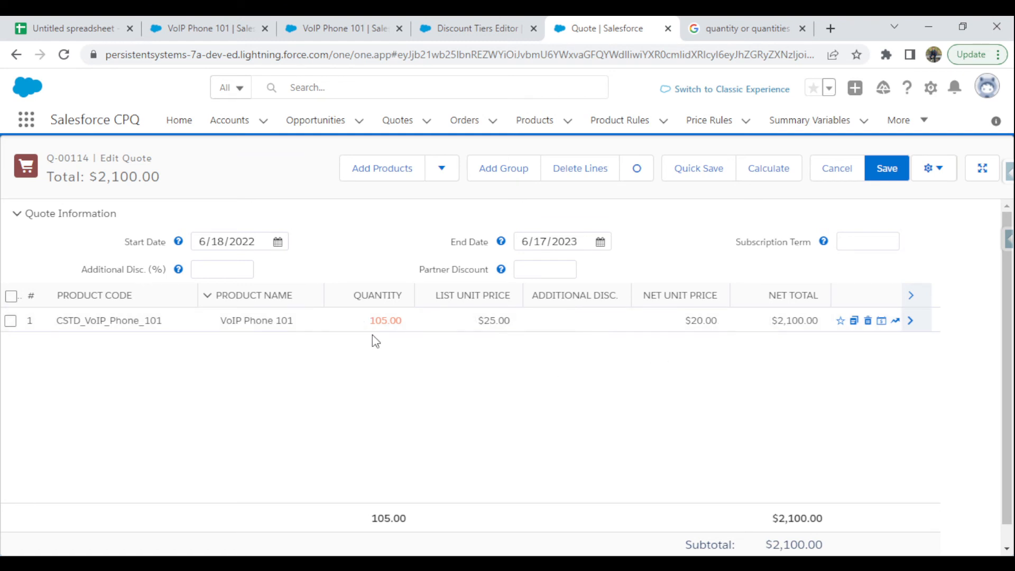
Set the VoIP Phone 101 quote line's quantity to 52 to test the 51–100 discount tier.
left_click(361, 321)
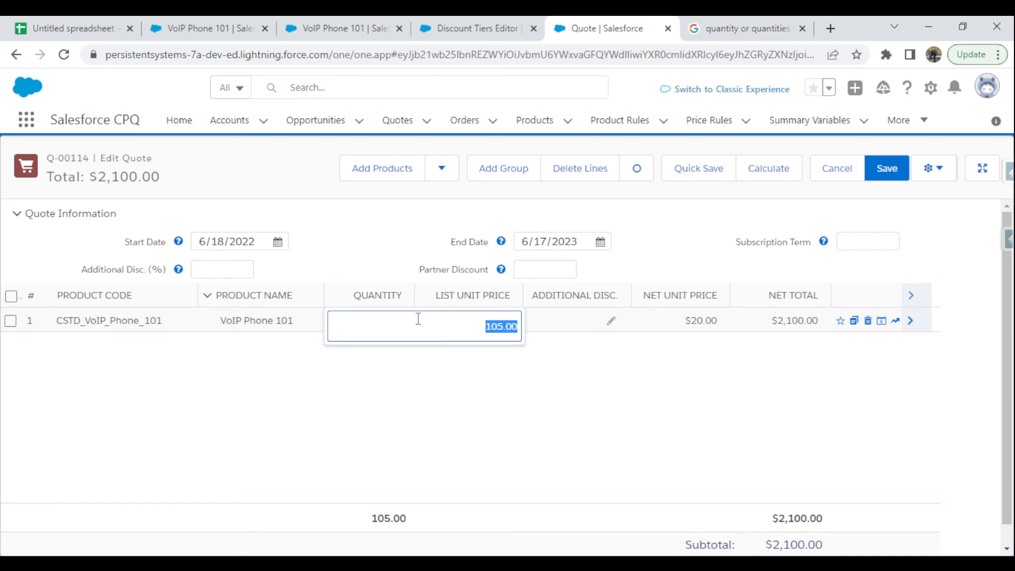
type("52")
left_click(405, 423)
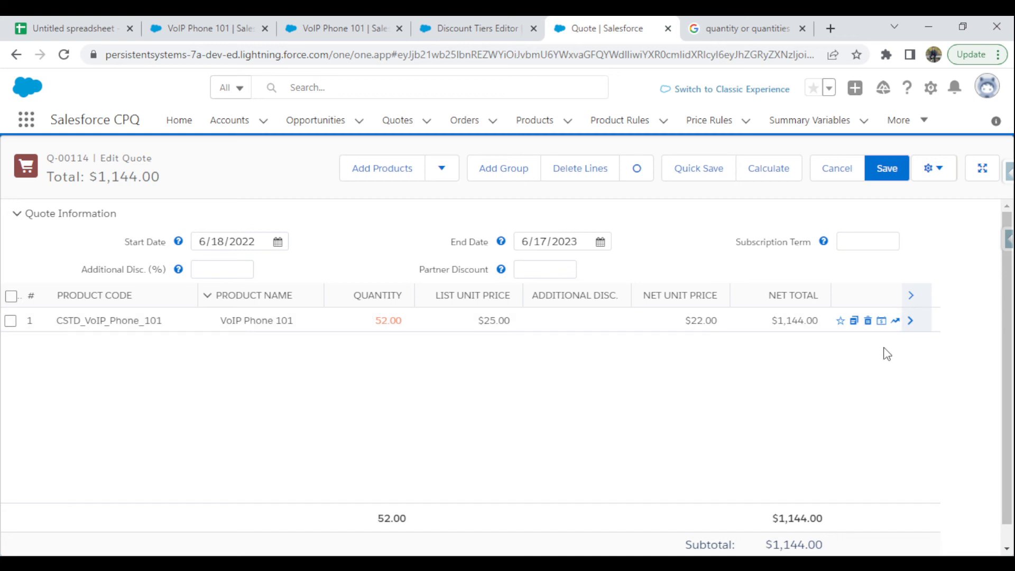
View the tier bounds and discounts in the VoIP Phone 101 quote line's discount schedule, and close it without changes.
left_click(883, 324)
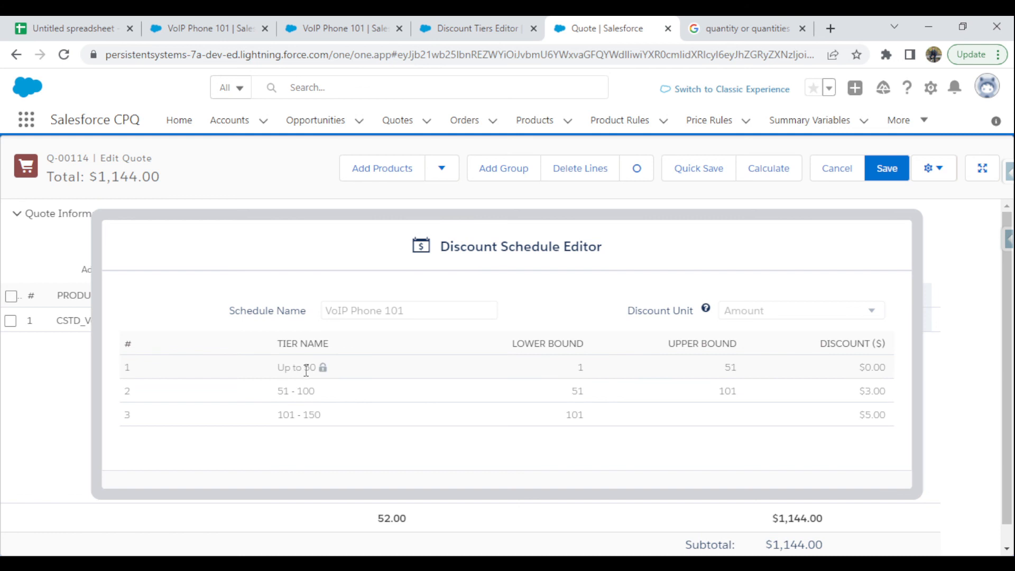
key("Escape")
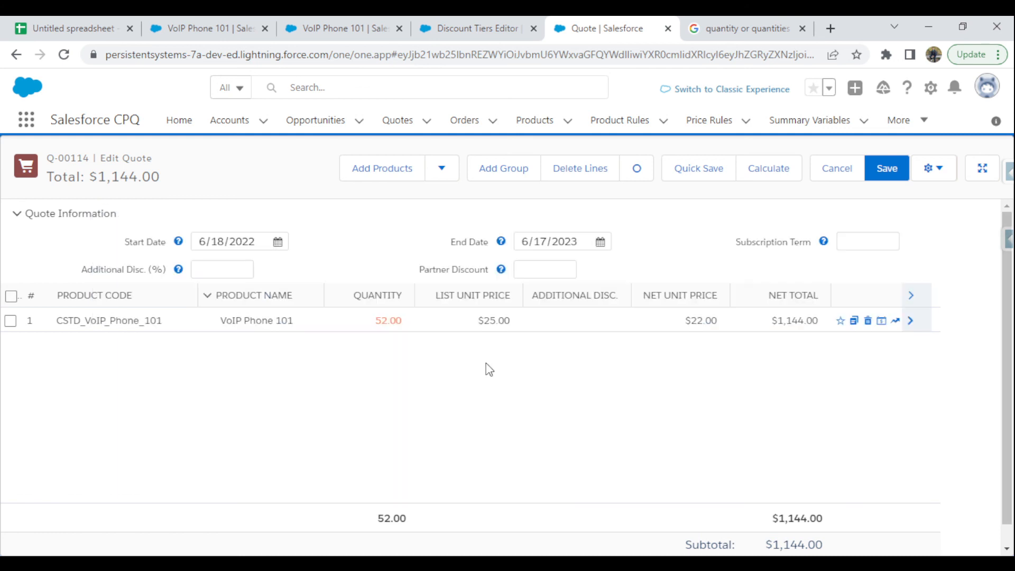
Set the VoIP Phone 101 quote line's quantity to 50 to test the upper limit of the first discount tier.
left_click(372, 326)
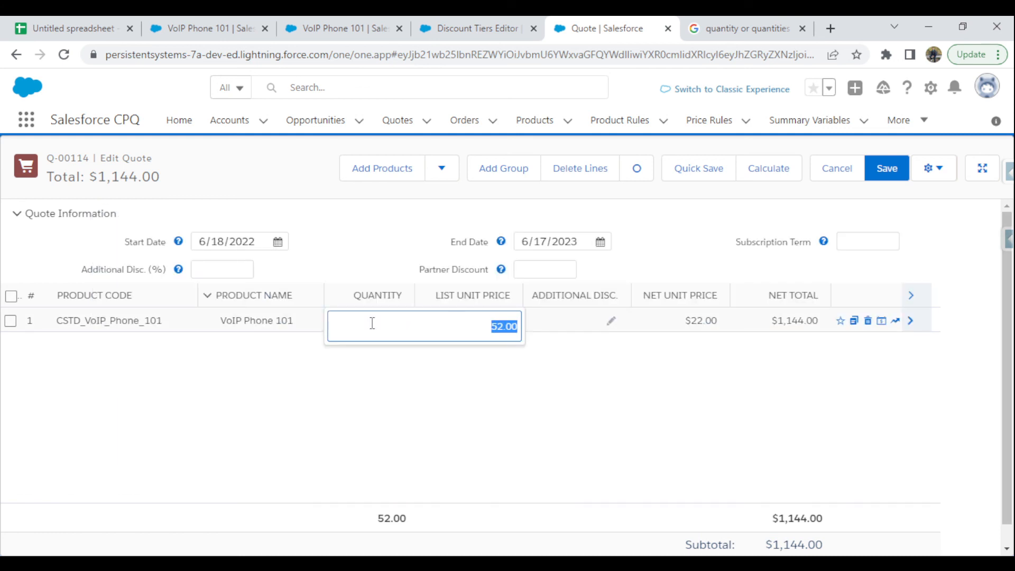
type("50")
left_click(399, 410)
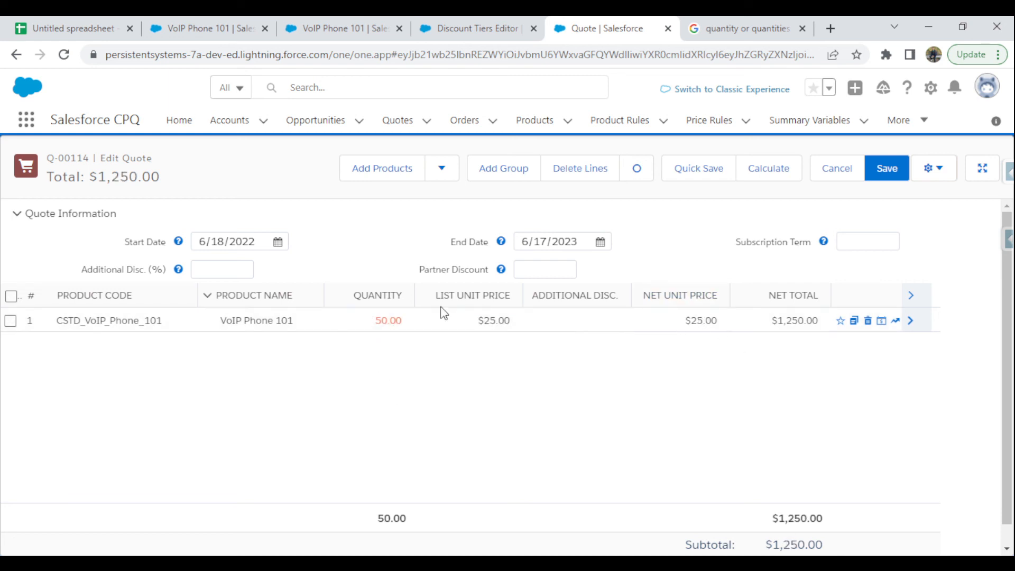
Set the VoIP Phone 101 quote line's quantity to 51 to test the lower bound of the second discount tier.
left_click(367, 321)
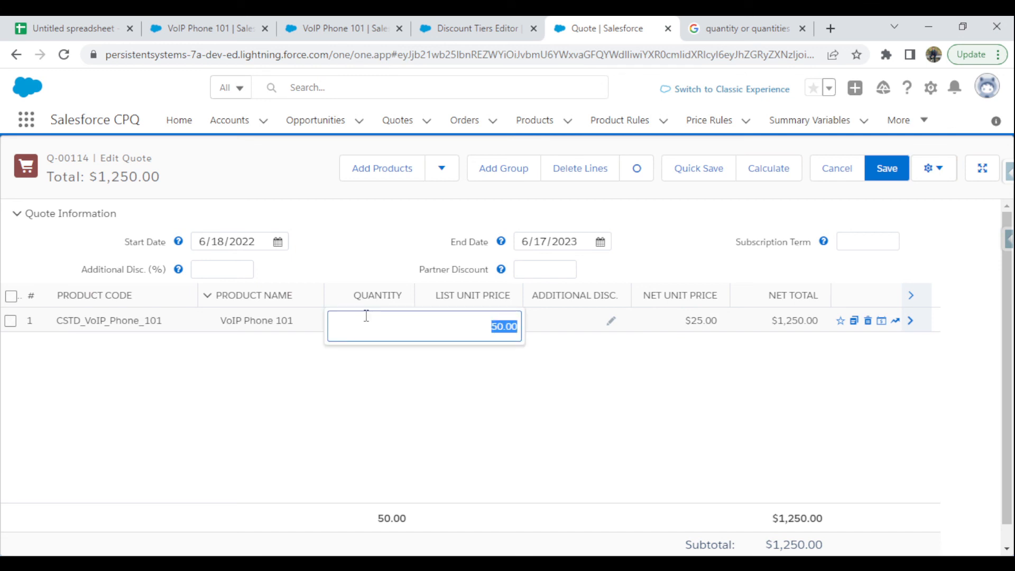
type("51")
left_click(434, 410)
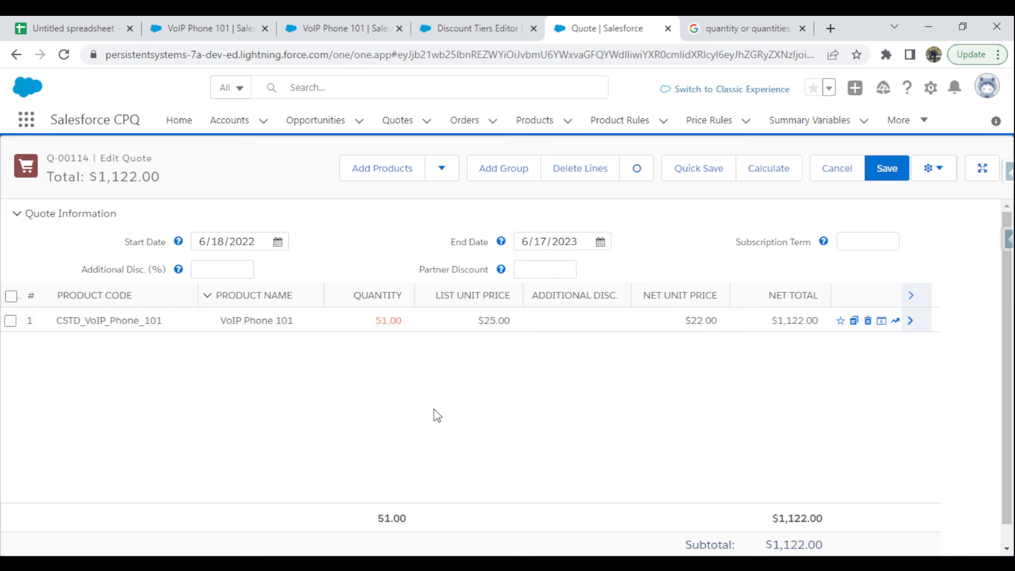